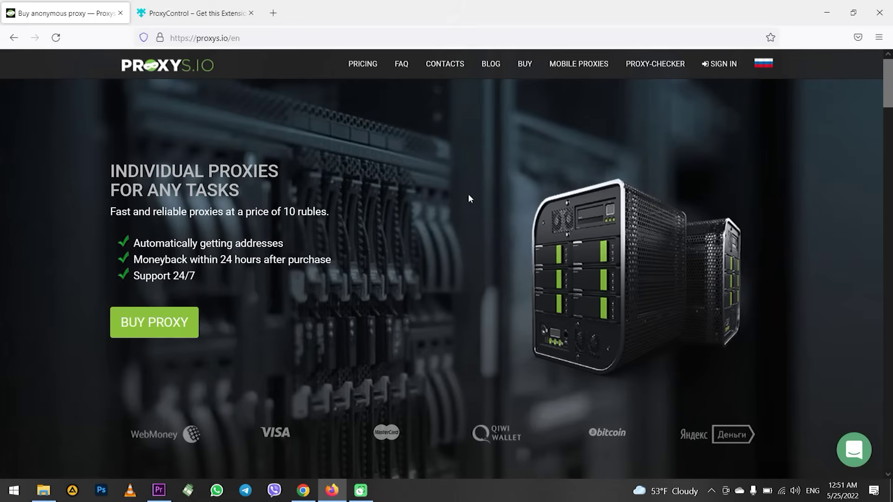
Step: Open Firefox Settings from the main menu and scroll down to Network Settings
{"action": "scroll", "coordinate": [409, 168], "scroll_direction": "down", "scroll_amount": 4}
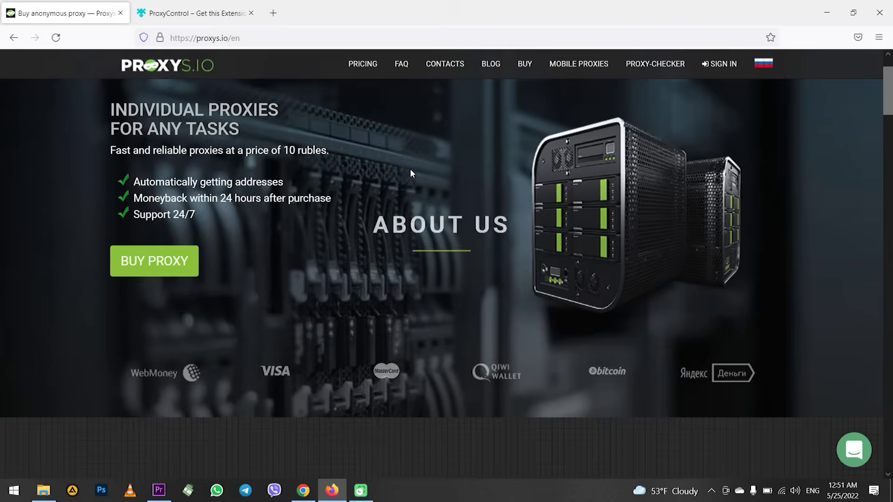
{"action": "scroll", "coordinate": [411, 170], "scroll_direction": "down", "scroll_amount": 6}
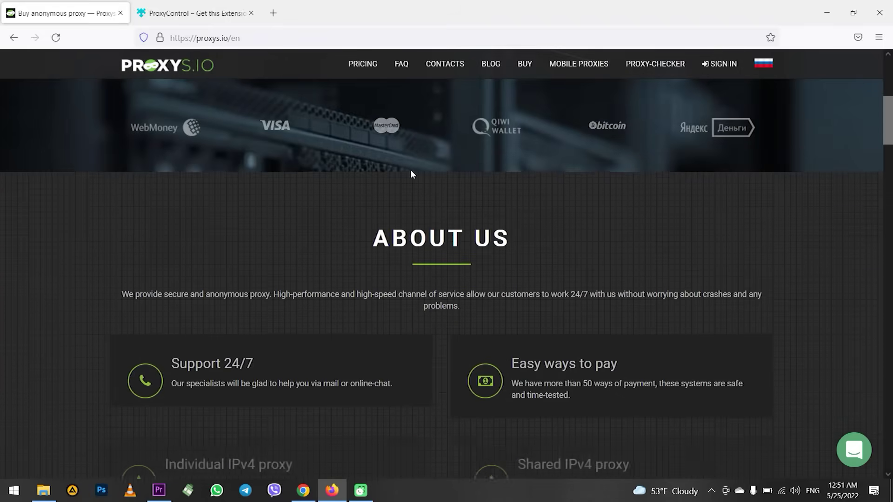
{"action": "scroll", "coordinate": [411, 174], "scroll_direction": "down", "scroll_amount": 11}
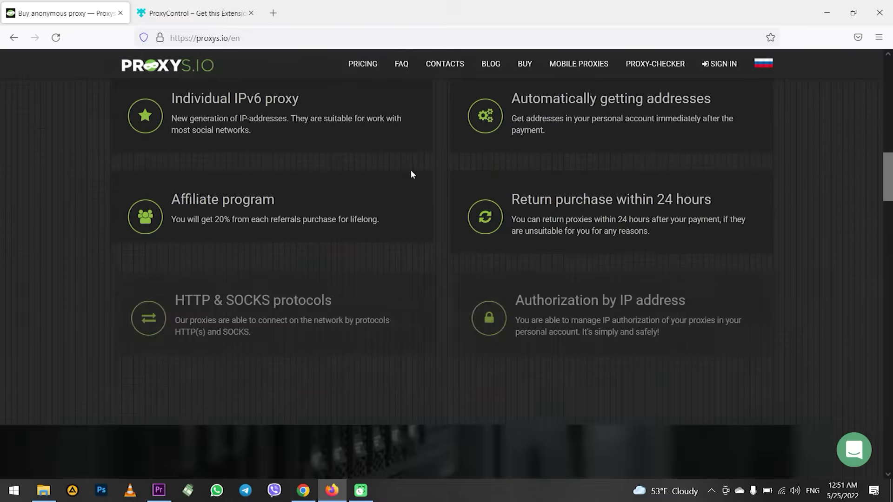
{"action": "scroll", "coordinate": [411, 175], "scroll_direction": "down", "scroll_amount": 20}
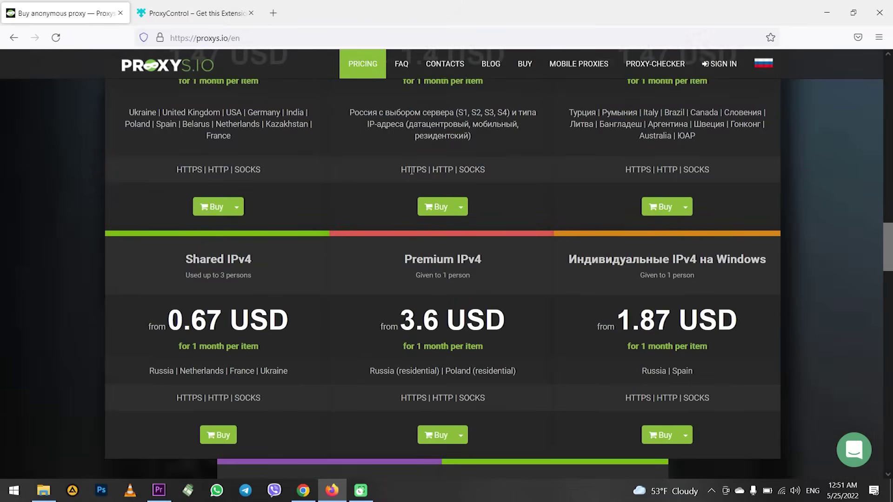
{"action": "scroll", "coordinate": [411, 175], "scroll_direction": "up", "scroll_amount": 20}
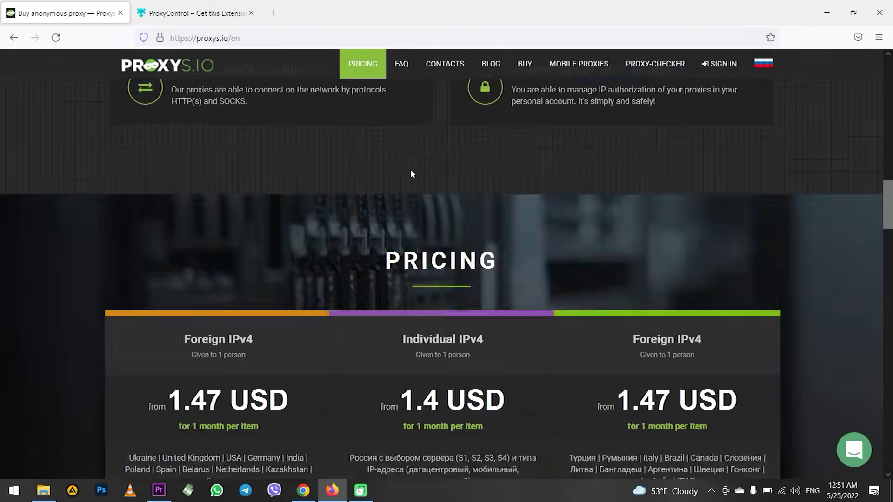
{"action": "scroll", "coordinate": [413, 173], "scroll_direction": "up", "scroll_amount": 1}
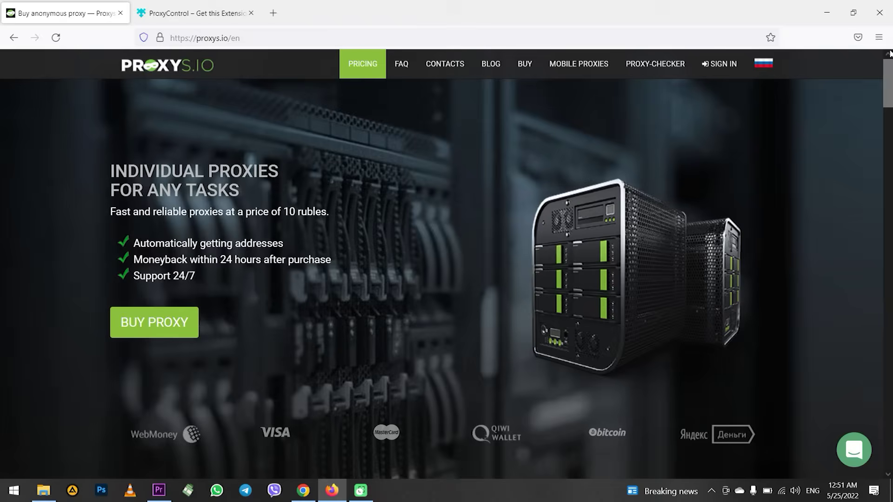
{"action": "left_click", "coordinate": [878, 38]}
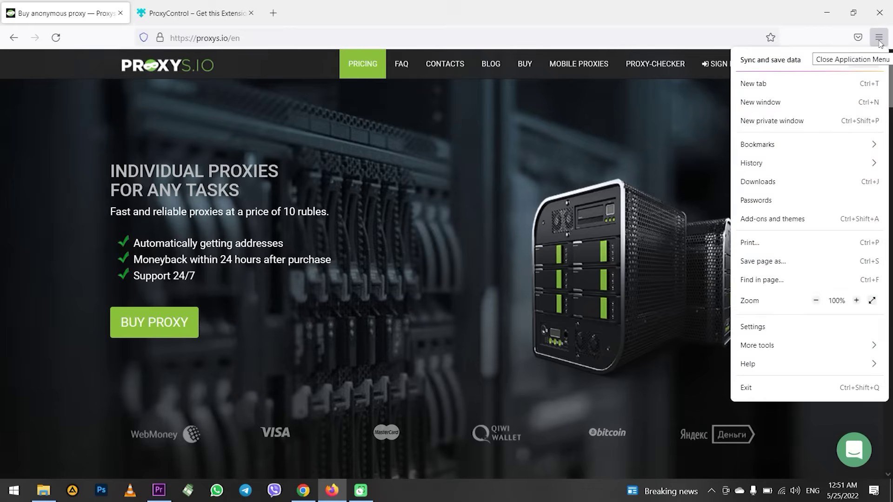
{"action": "left_click", "coordinate": [814, 328]}
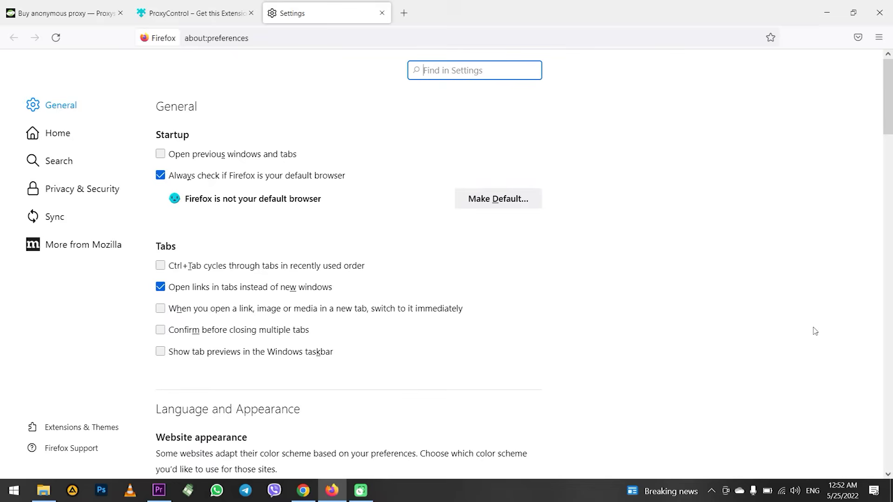
{"action": "scroll", "coordinate": [422, 237], "scroll_direction": "down", "scroll_amount": 6}
{"action": "scroll", "coordinate": [422, 240], "scroll_direction": "down", "scroll_amount": 15}
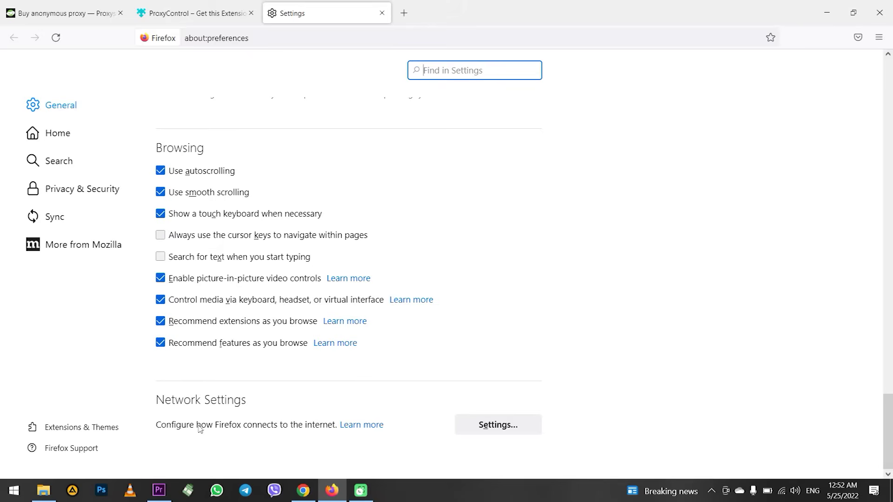
Step: Open Connection Settings and select Manual proxy configuration
{"action": "left_click", "coordinate": [505, 429]}
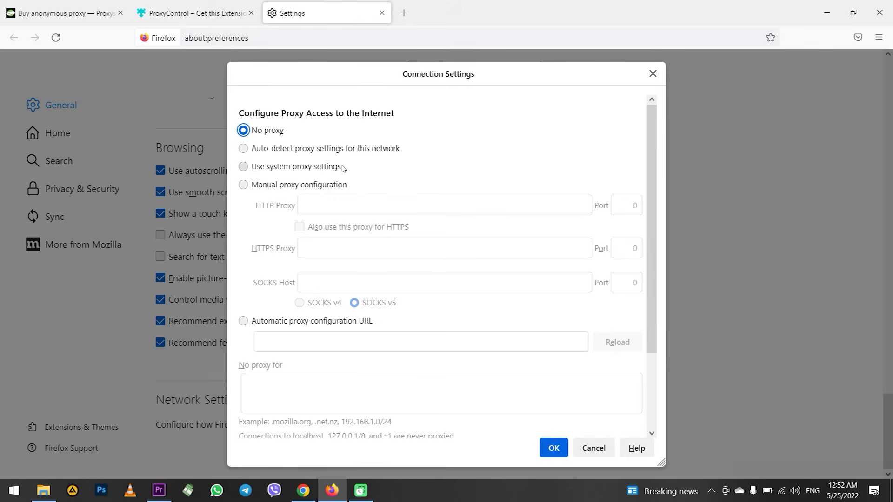
{"action": "left_click", "coordinate": [279, 185]}
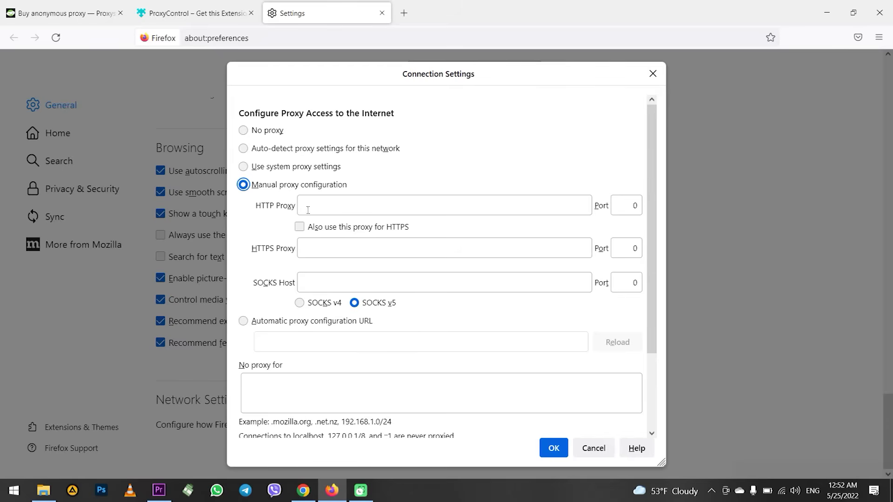
{"action": "triple_click", "coordinate": [278, 210]}
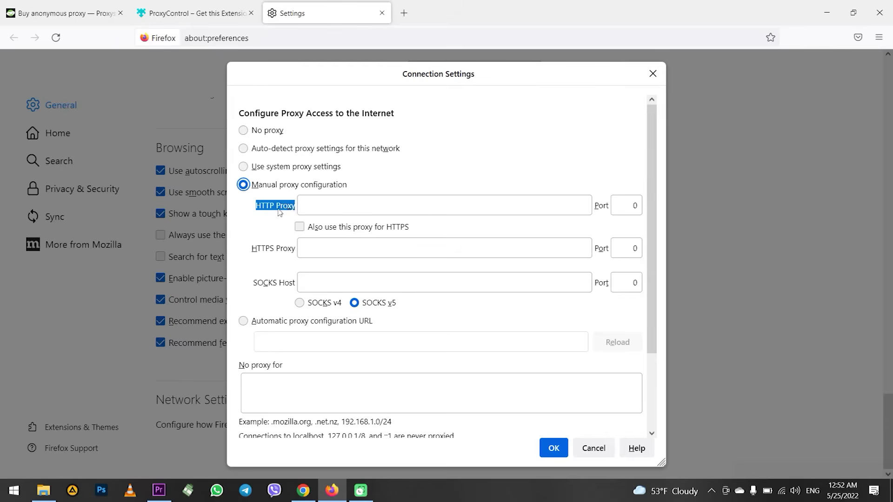
{"action": "left_click", "coordinate": [320, 209]}
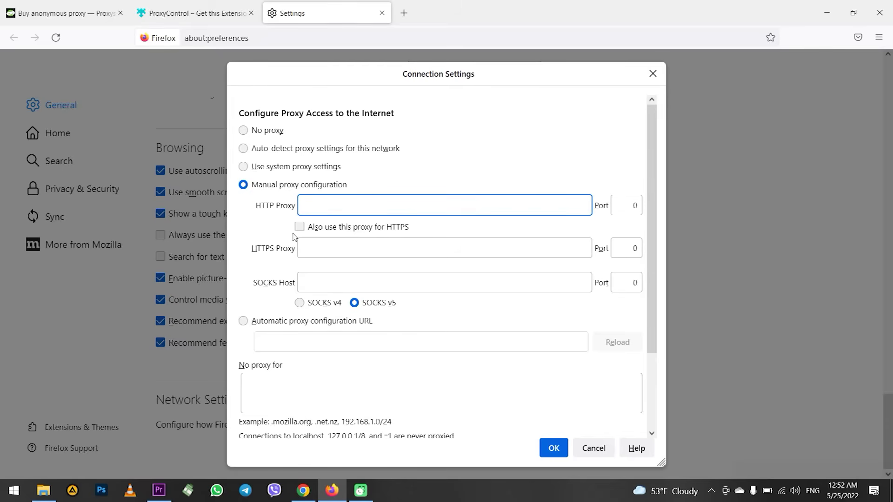
{"action": "left_click_drag", "start_coordinate": [243, 251], "coordinate": [263, 252]}
{"action": "left_click", "coordinate": [294, 251]}
{"action": "left_click", "coordinate": [264, 253]}
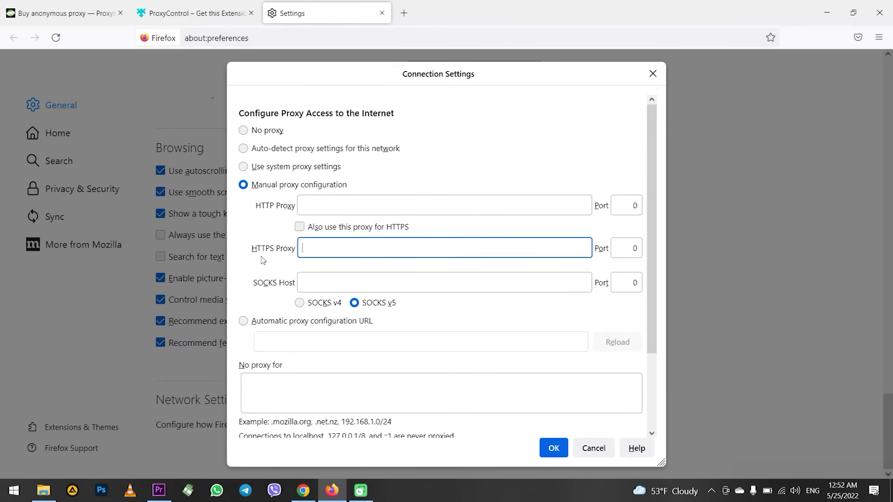
Step: Turn HTTPS proxy sharing on then off again, and set the SOCKS version to v4
{"action": "left_click", "coordinate": [300, 228]}
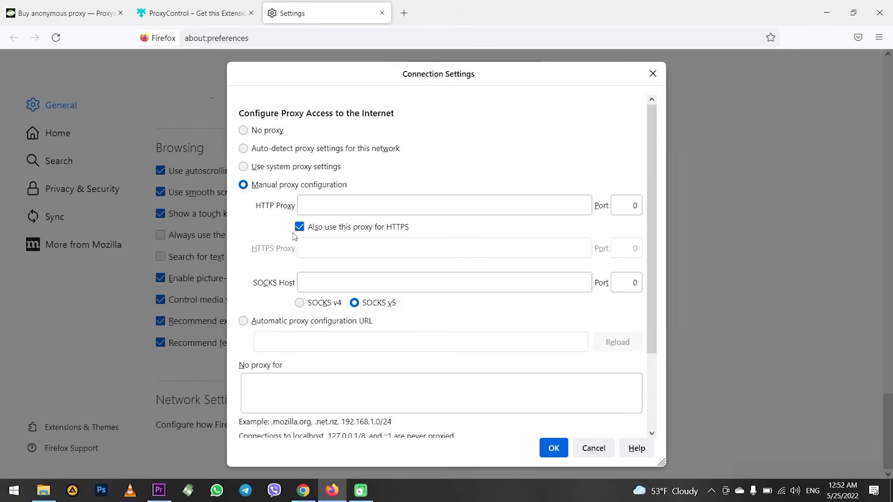
{"action": "left_click", "coordinate": [309, 204]}
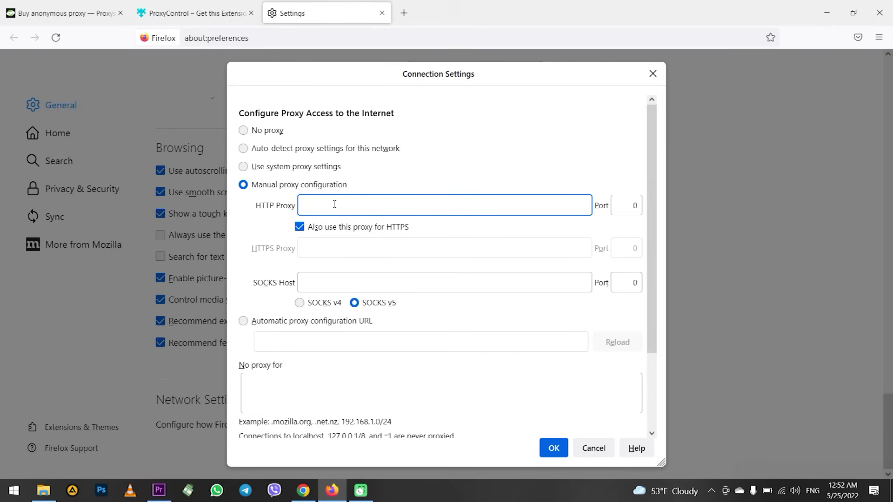
{"action": "left_click", "coordinate": [300, 227]}
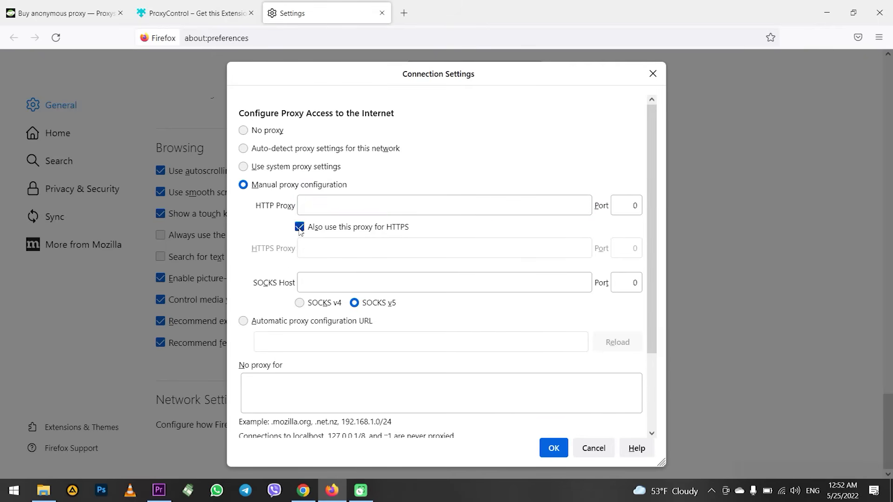
{"action": "left_click", "coordinate": [306, 285]}
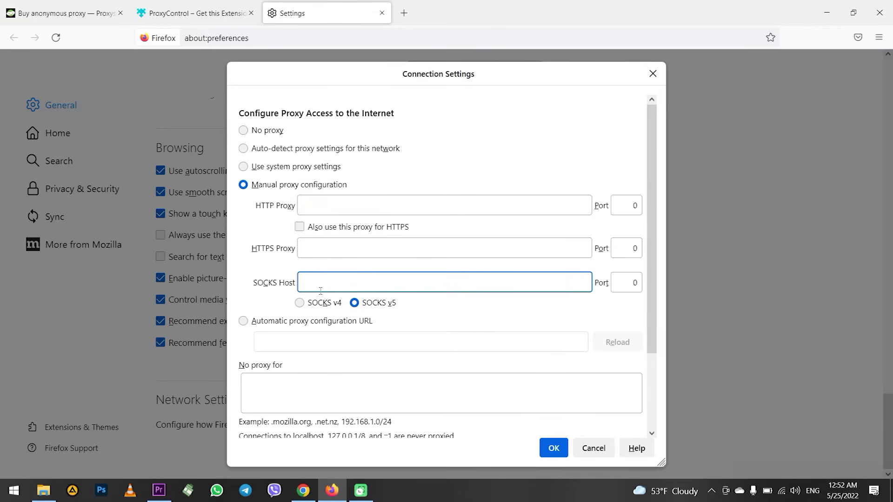
{"action": "left_click", "coordinate": [300, 303]}
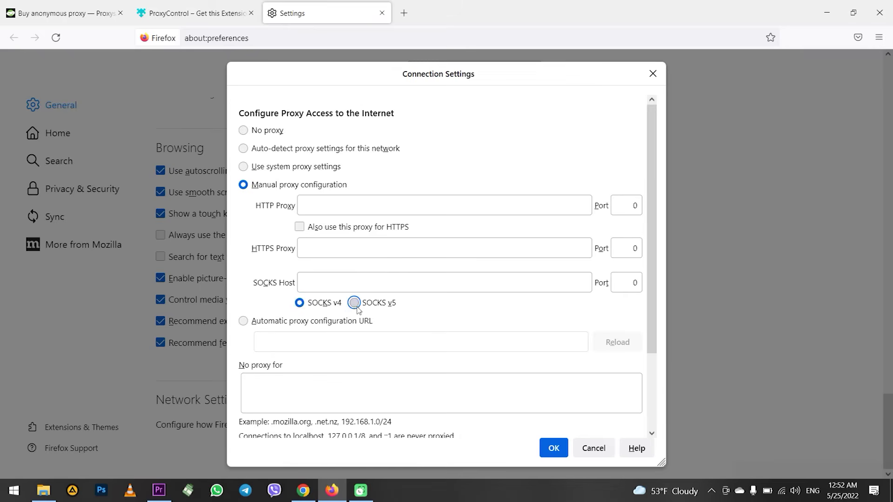
{"action": "left_click", "coordinate": [354, 303]}
{"action": "left_click", "coordinate": [299, 302]}
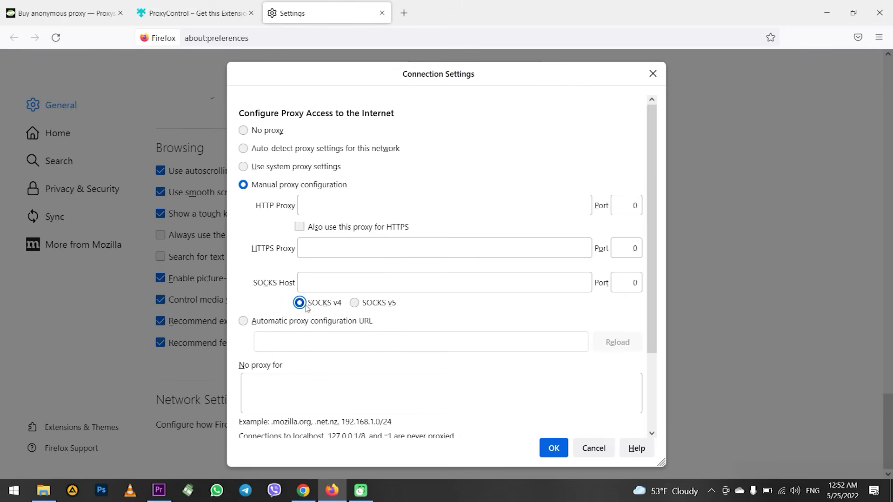
{"action": "left_click", "coordinate": [354, 303]}
{"action": "left_click", "coordinate": [302, 304]}
{"action": "left_click", "coordinate": [315, 205]}
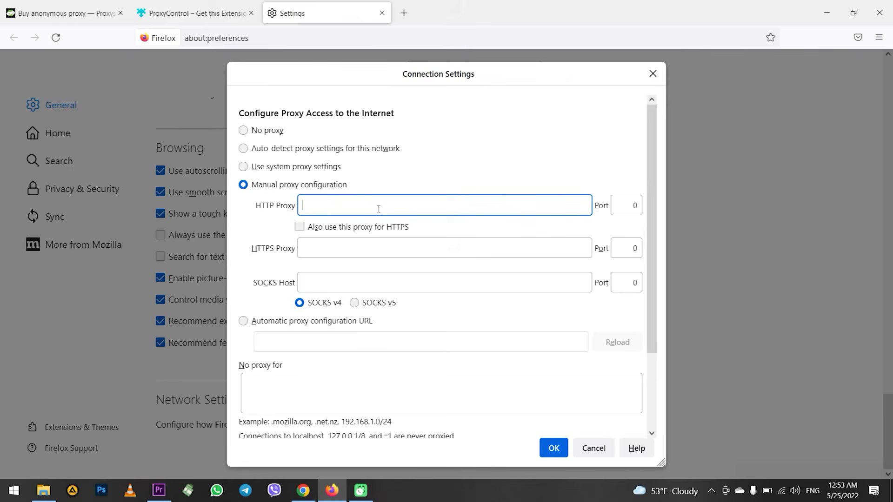
Step: Paste the proxy's IP address and port number into the HTTP Proxy fields
{"action": "key", "text": "ctrl+v"}
{"action": "double_click", "coordinate": [636, 205]}
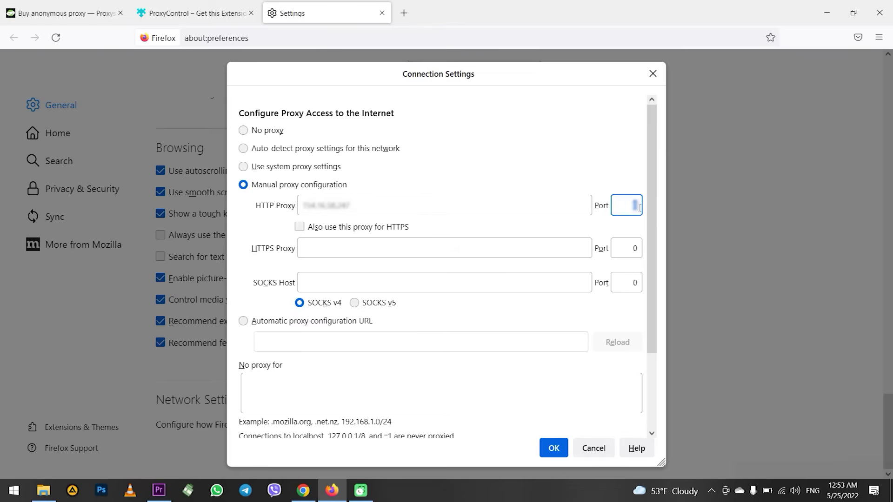
{"action": "key", "text": "ctrl+v"}
Step: Type google.com into the 'No proxy for' box, delete it again, and save with OK
{"action": "left_click", "coordinate": [305, 389]}
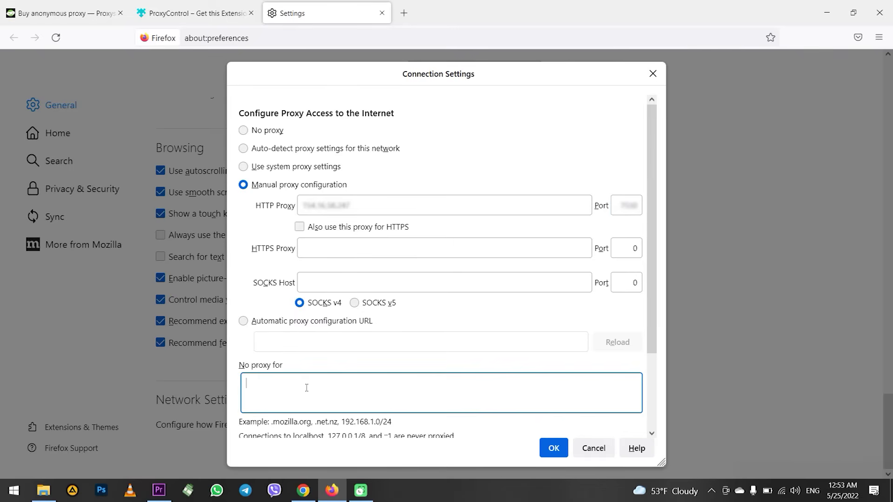
{"action": "scroll", "coordinate": [306, 390], "scroll_direction": "down", "scroll_amount": 2}
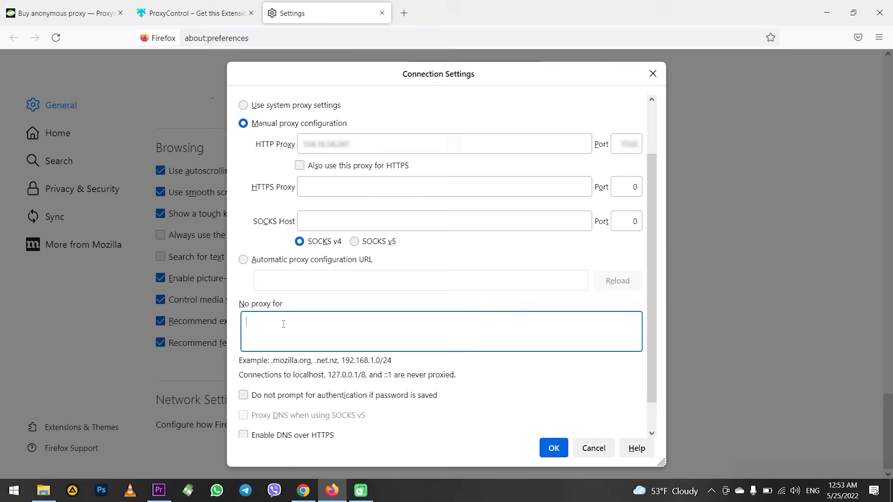
{"action": "type", "text": "google.com"}
{"action": "left_click_drag", "start_coordinate": [292, 322], "coordinate": [244, 322]}
{"action": "key", "text": "BackSpace"}
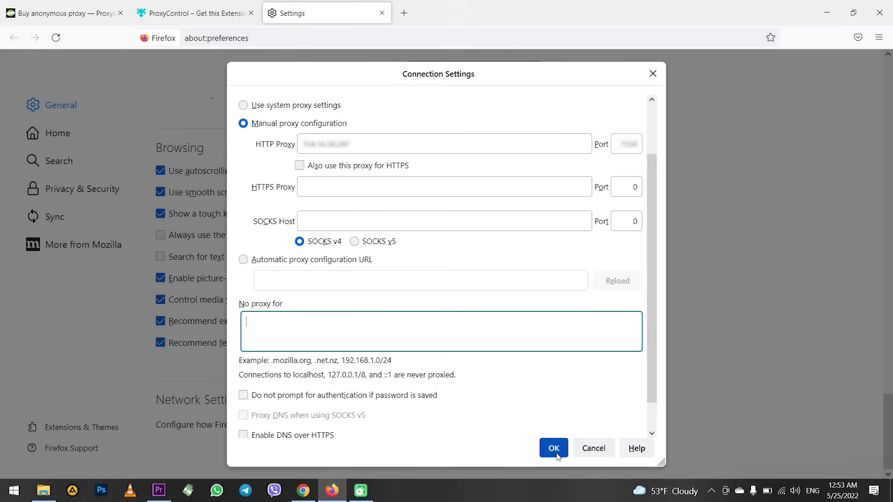
{"action": "left_click", "coordinate": [553, 447]}
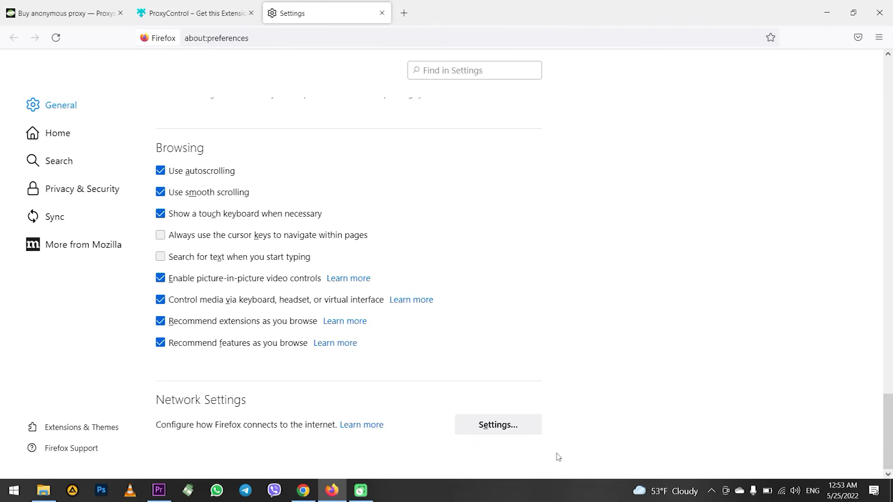
Step: In a new tab, sign in to the proxy with its username and password, declining to save the login
{"action": "left_click", "coordinate": [403, 22]}
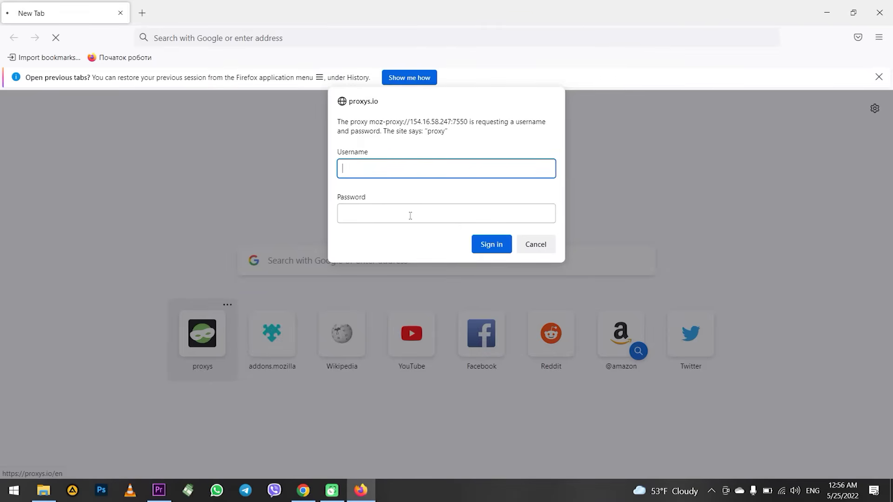
{"action": "key", "text": "ctrl+v"}
{"action": "left_click", "coordinate": [385, 216]}
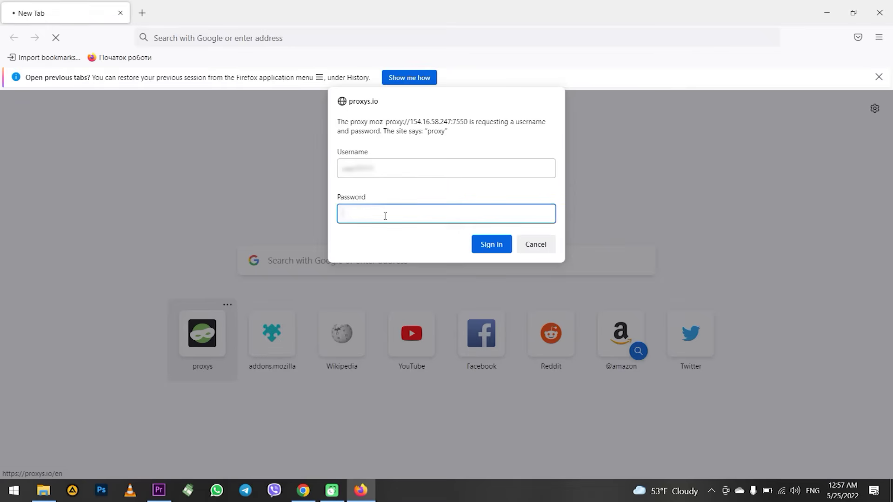
{"action": "key", "text": "ctrl+v"}
{"action": "left_click", "coordinate": [488, 244]}
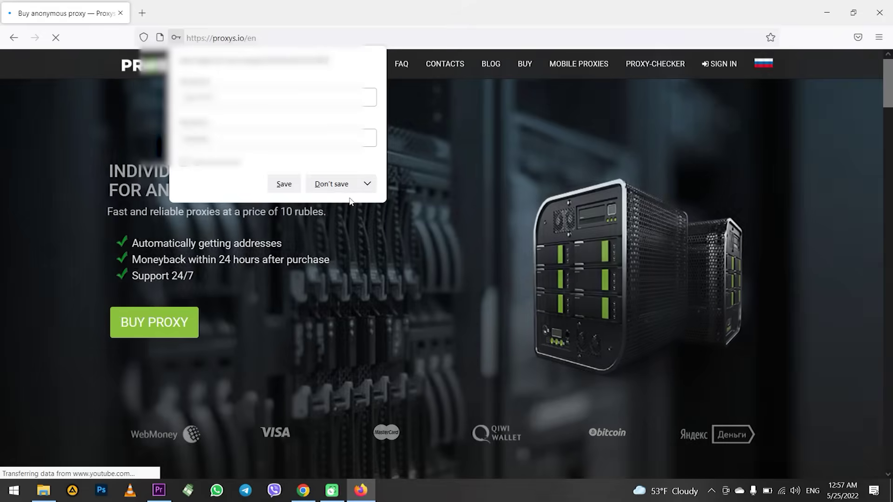
{"action": "left_click", "coordinate": [336, 186]}
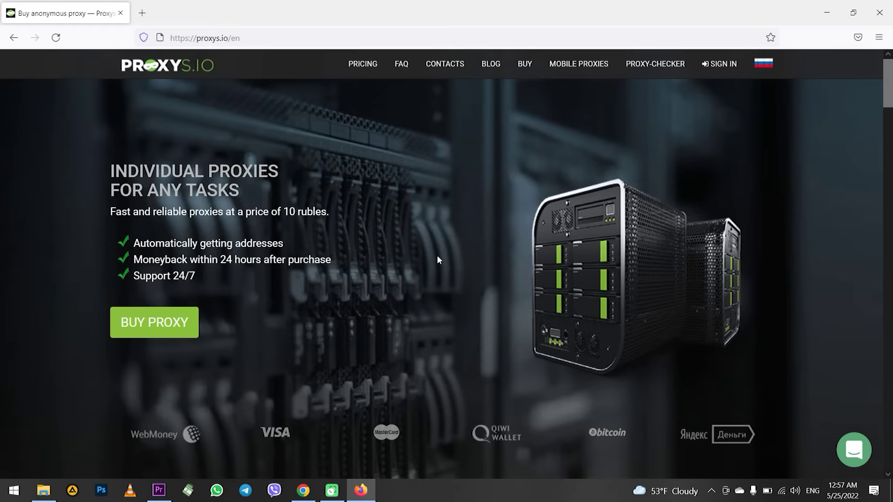
Step: Open Firefox's ☰ application menu from the Proxys.io page
{"action": "scroll", "coordinate": [428, 232], "scroll_direction": "down", "scroll_amount": 5}
{"action": "scroll", "coordinate": [430, 233], "scroll_direction": "up", "scroll_amount": 5}
{"action": "left_click", "coordinate": [882, 40]}
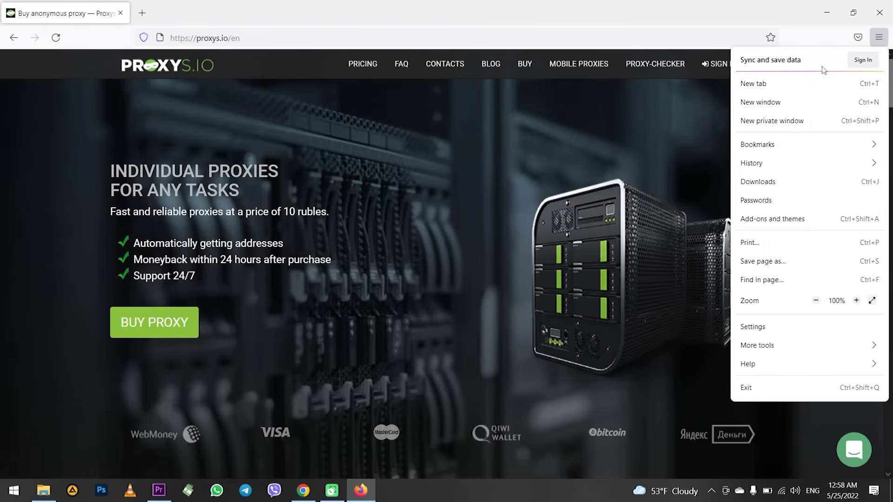
Step: Open Add-ons and themes and search for 'ProxyControl'
{"action": "left_click", "coordinate": [752, 220]}
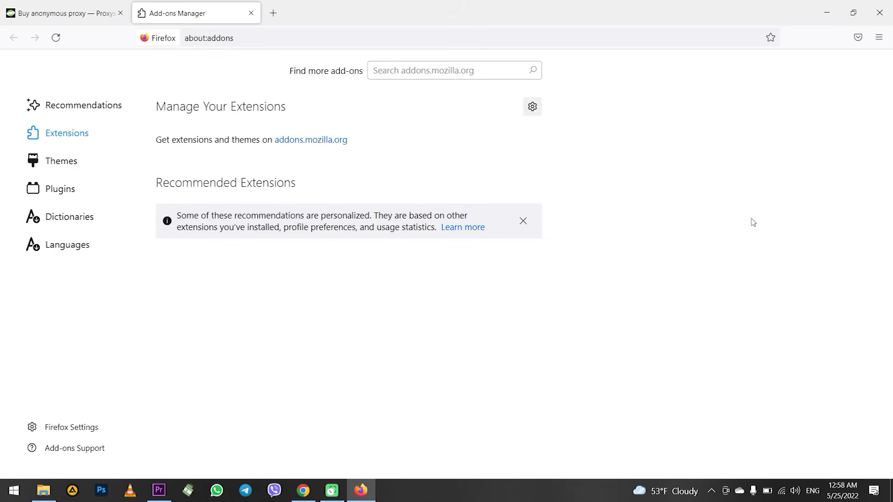
{"action": "left_click", "coordinate": [424, 67]}
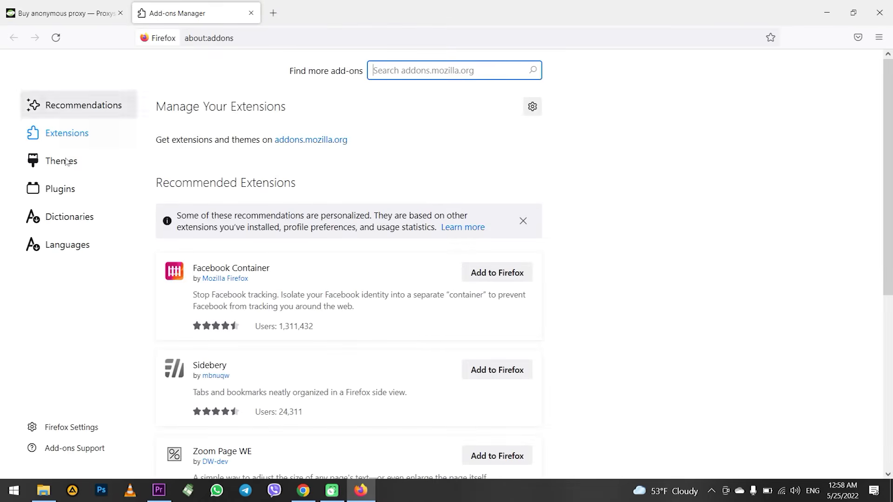
{"action": "left_click", "coordinate": [423, 72]}
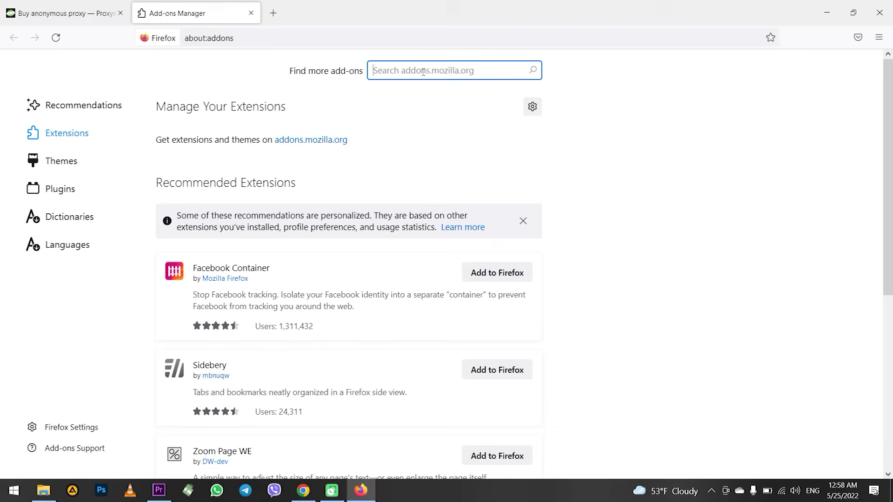
{"action": "type", "text": "ProxyControl"}
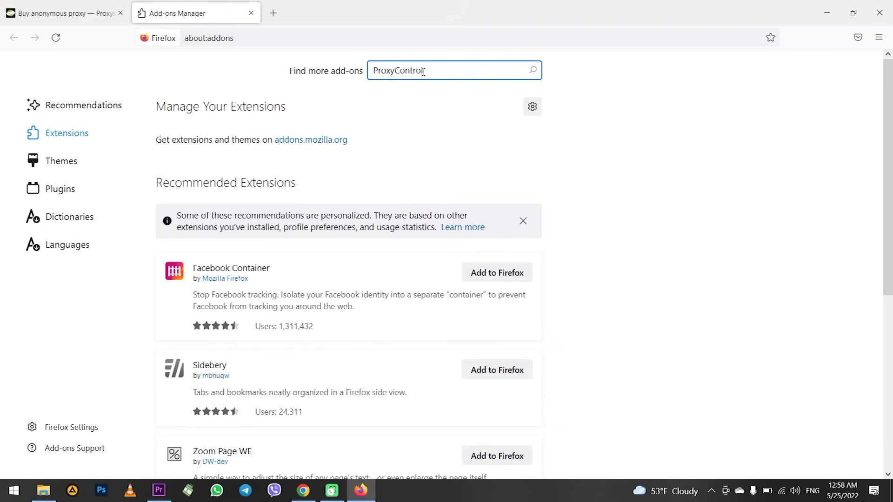
{"action": "key", "text": "Return"}
Step: Open the ProxyControl result, add it to Firefox, approve its permissions, and dismiss the notice
{"action": "left_click", "coordinate": [423, 248]}
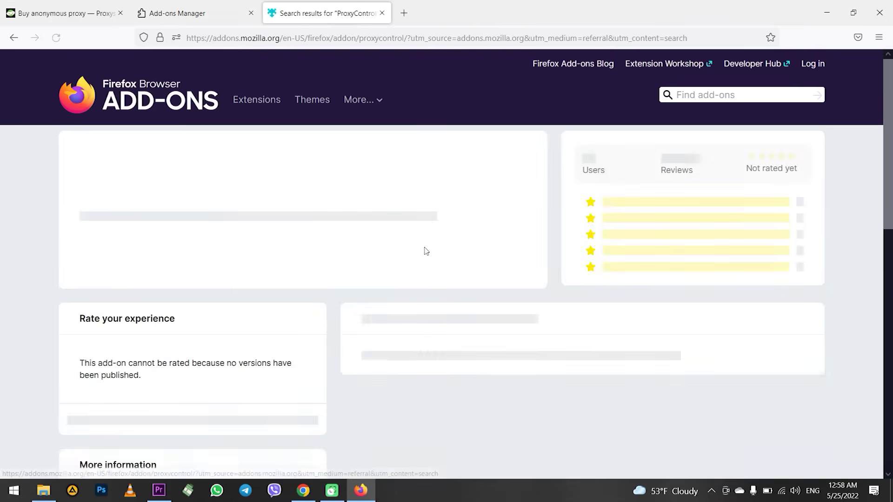
{"action": "left_click", "coordinate": [454, 333]}
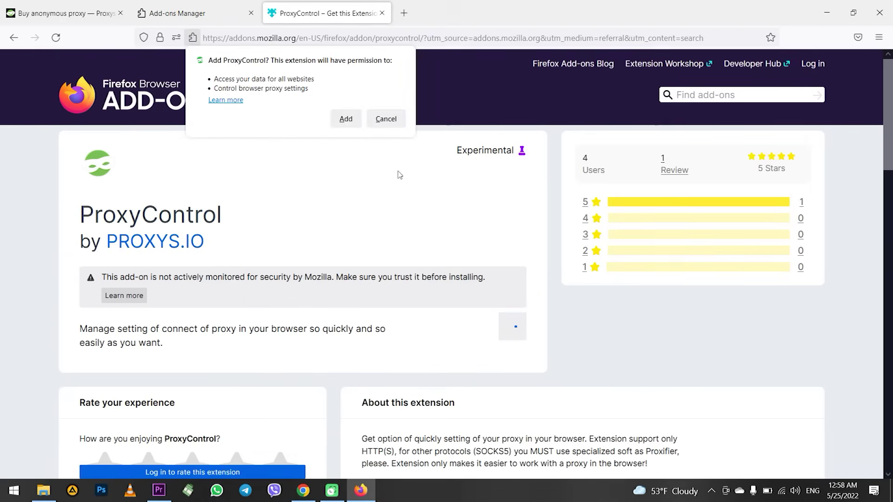
{"action": "left_click", "coordinate": [351, 120]}
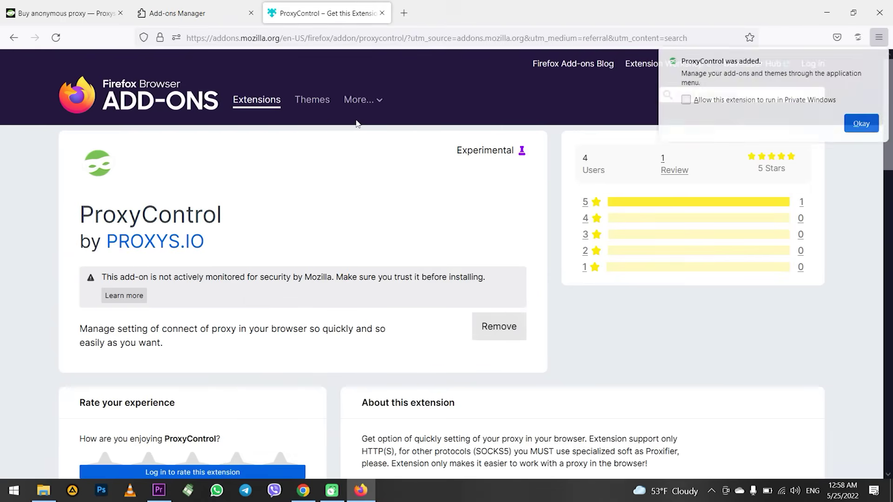
{"action": "left_click", "coordinate": [860, 121]}
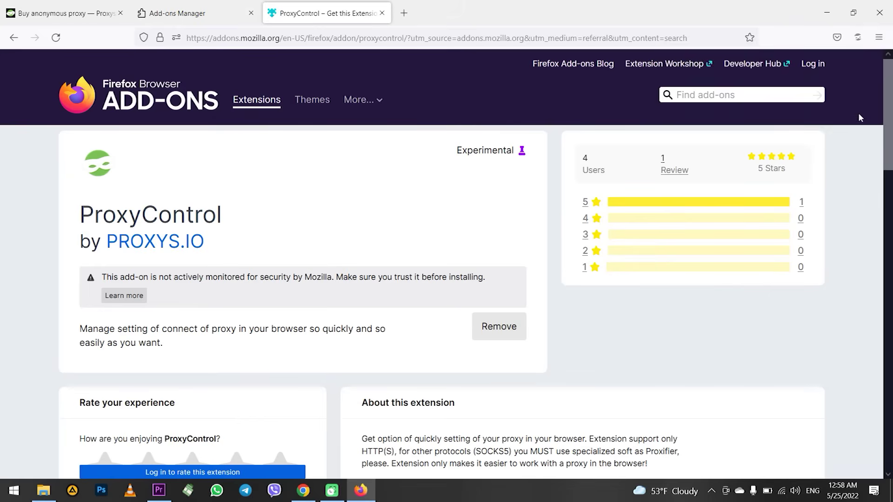
Step: Show the ProxyControl popup from its toolbar icon
{"action": "left_click", "coordinate": [858, 38]}
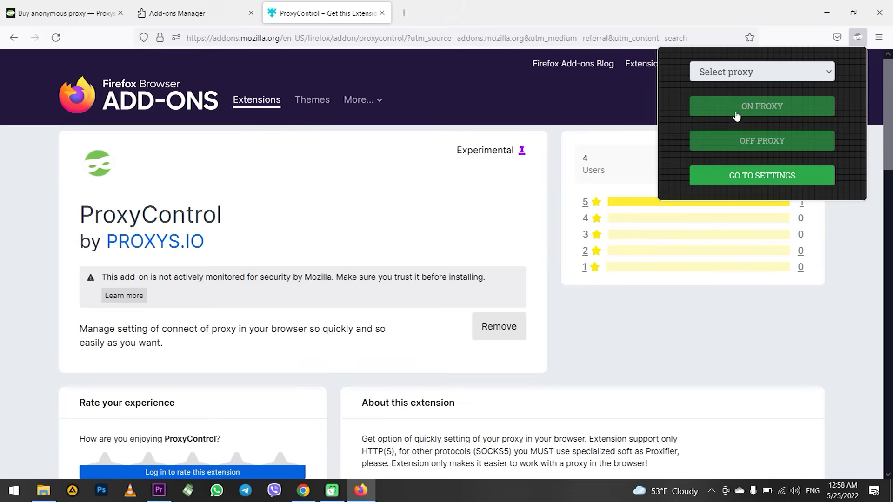
Step: Open the ProxyControl settings page from the popup
{"action": "left_click", "coordinate": [802, 180]}
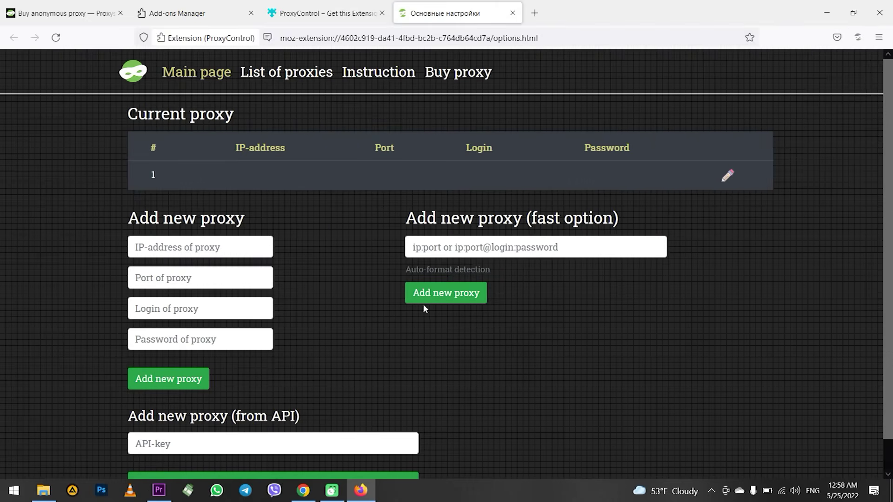
{"action": "scroll", "coordinate": [401, 269], "scroll_direction": "down", "scroll_amount": 1}
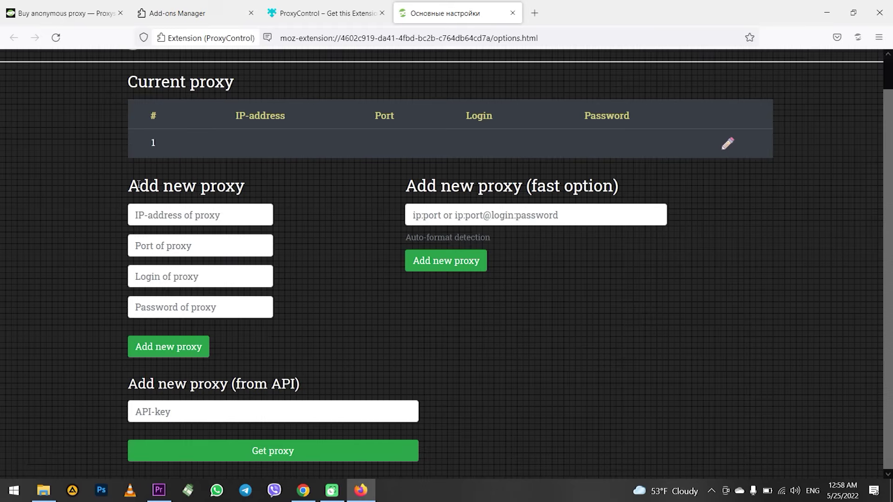
{"action": "left_click_drag", "start_coordinate": [131, 185], "coordinate": [255, 188]}
{"action": "left_click_drag", "start_coordinate": [408, 182], "coordinate": [641, 186]}
{"action": "left_click", "coordinate": [296, 197]}
Step: Add proxy 123.3.3.3 on port 80 with its login and password
{"action": "left_click", "coordinate": [227, 211]}
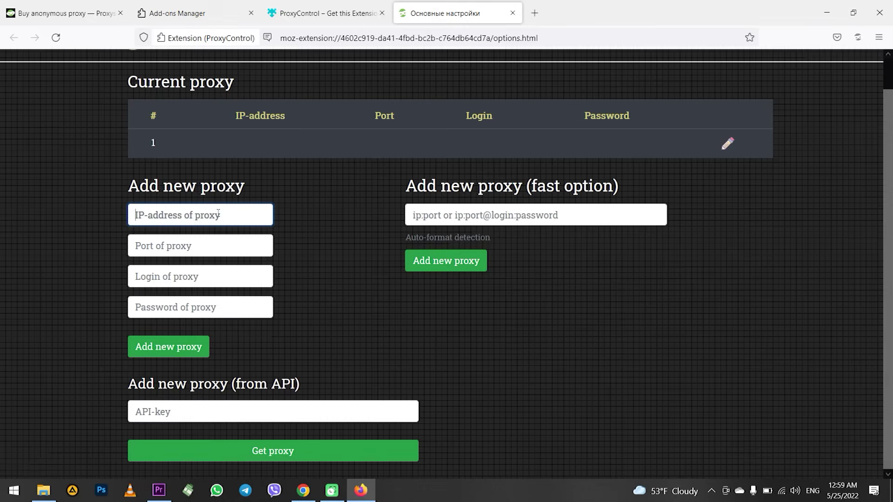
{"action": "type", "text": "123.3.3.3"}
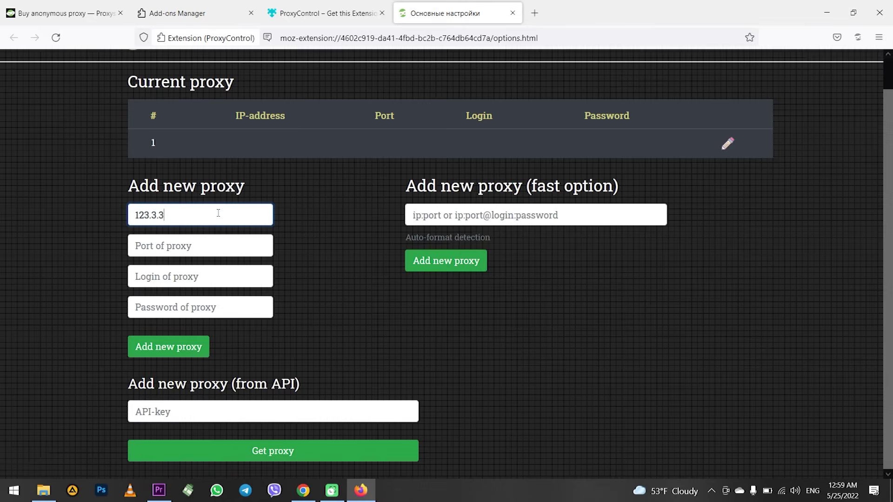
{"action": "left_click", "coordinate": [147, 250]}
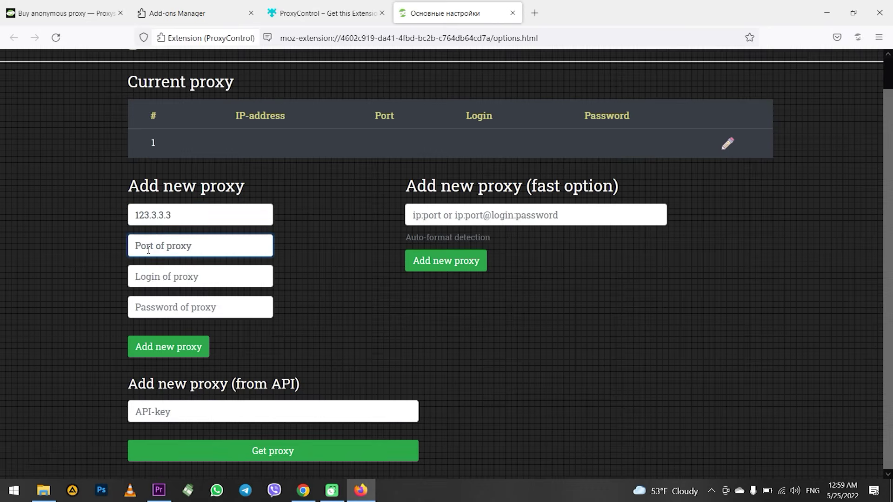
{"action": "type", "text": "80"}
{"action": "left_click", "coordinate": [178, 274]}
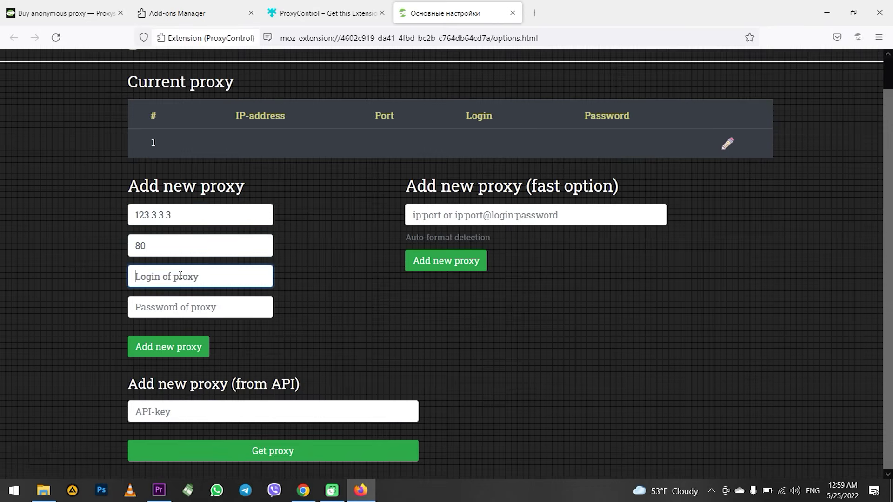
{"action": "left_click", "coordinate": [175, 312]}
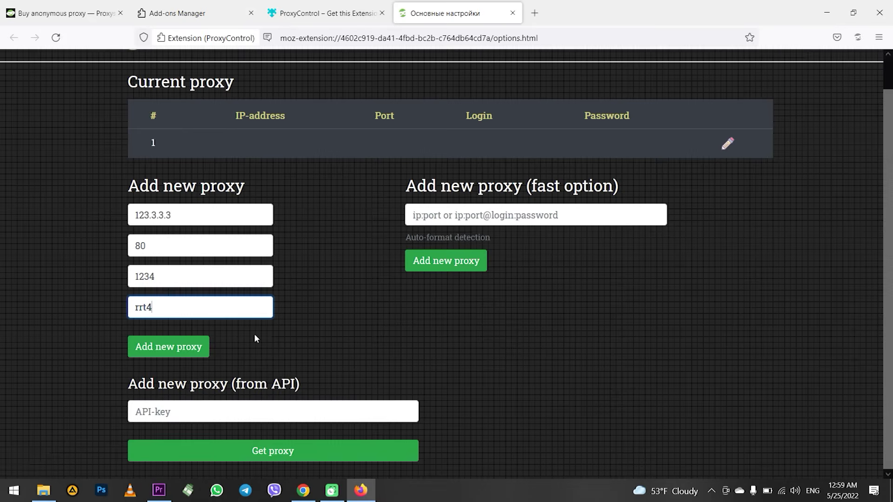
{"action": "left_click", "coordinate": [189, 346]}
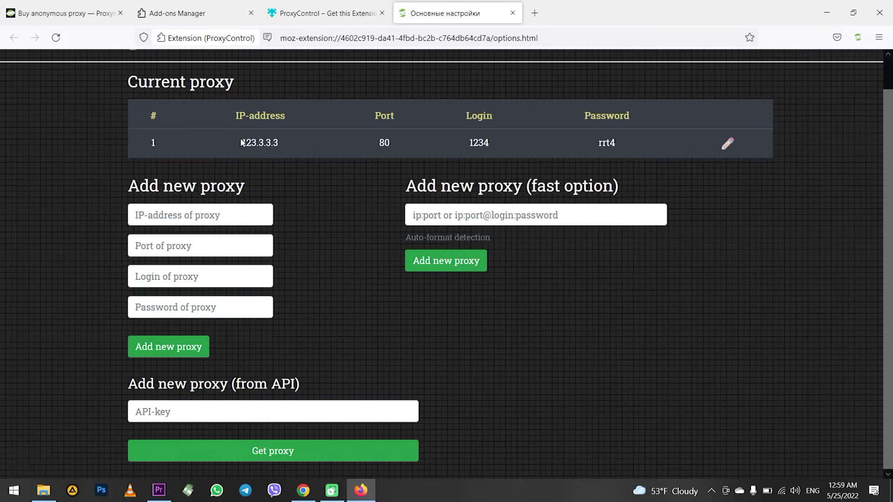
{"action": "left_click_drag", "start_coordinate": [241, 141], "coordinate": [516, 142]}
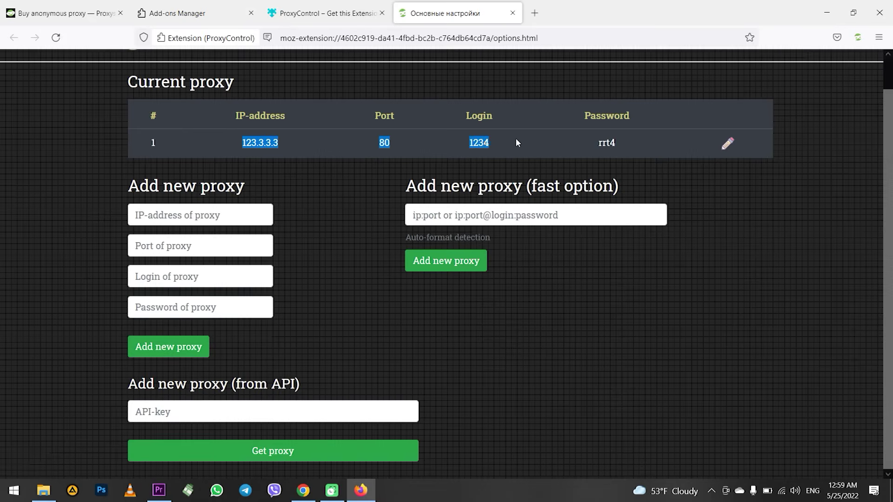
{"action": "left_click", "coordinate": [359, 172]}
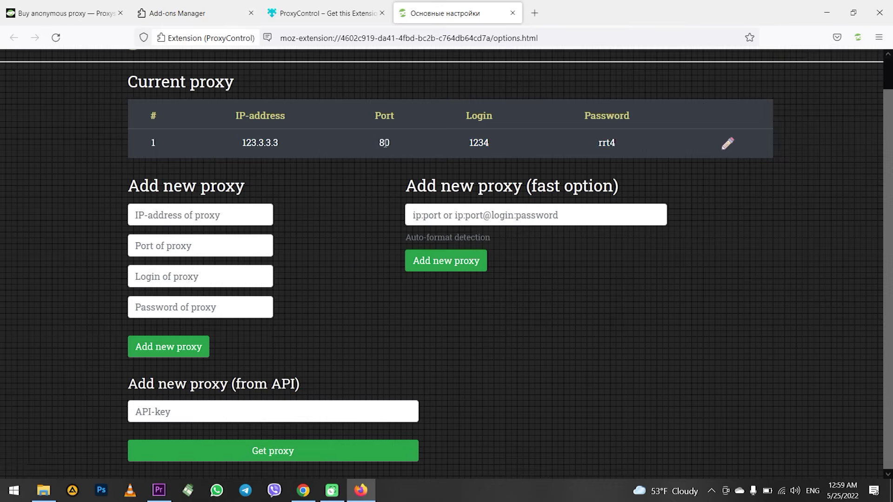
Step: Enter the second proxy as ip:8000@login:password in the fast option field and add it
{"action": "left_click_drag", "start_coordinate": [402, 187], "coordinate": [666, 185]}
{"action": "left_click", "coordinate": [666, 186]}
{"action": "left_click", "coordinate": [551, 225]}
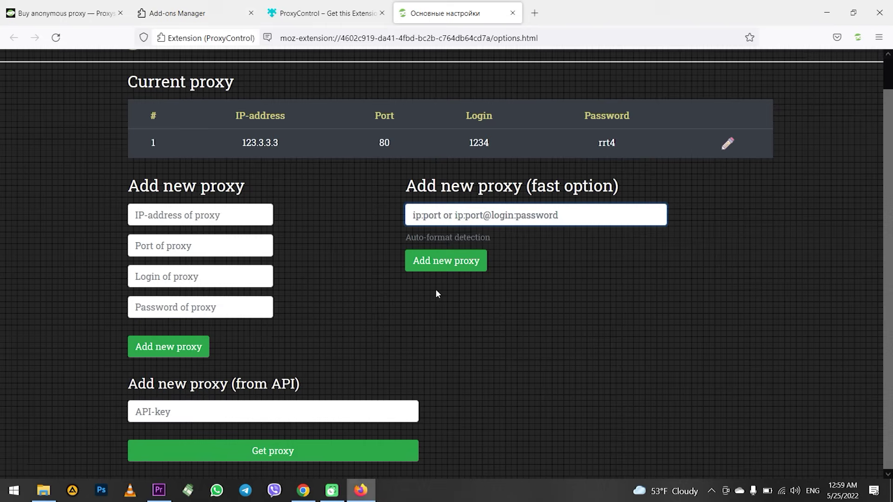
{"action": "key", "text": "ctrl+v"}
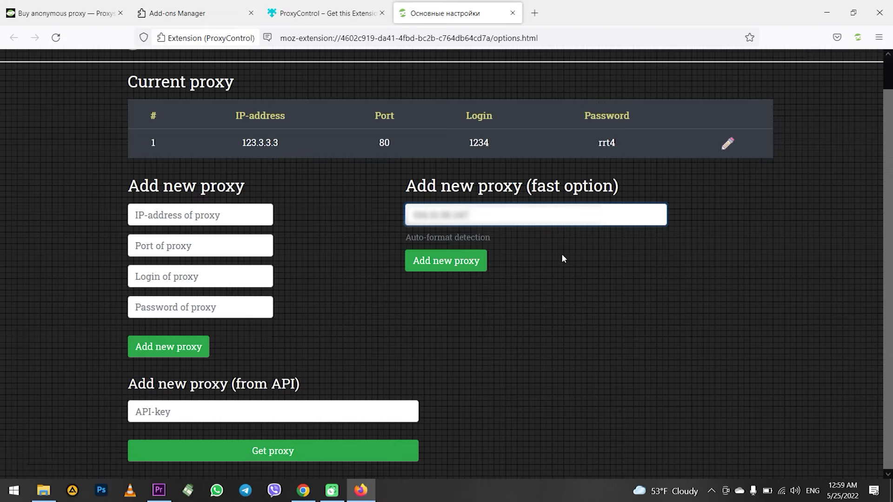
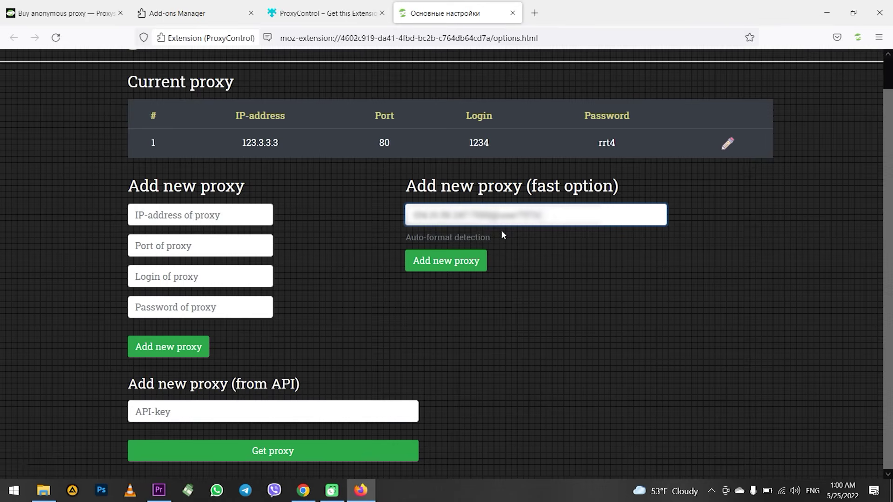
{"action": "left_click", "coordinate": [449, 261]}
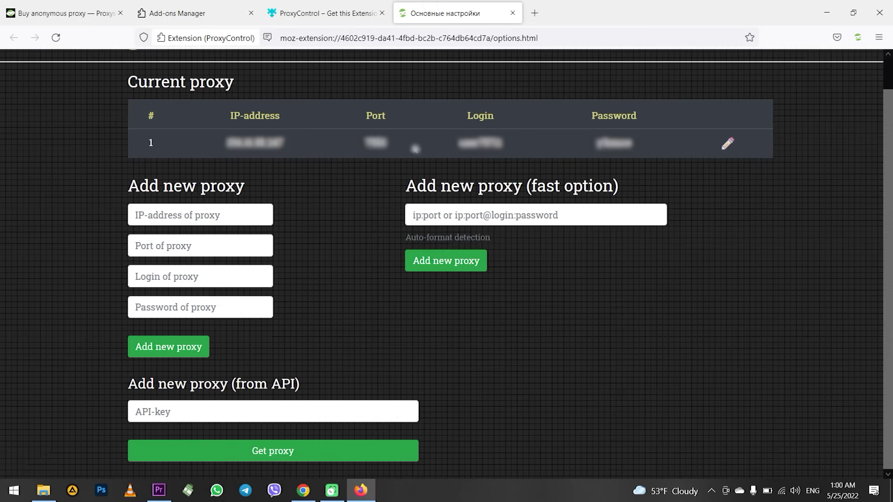
{"action": "scroll", "coordinate": [313, 181], "scroll_direction": "up", "scroll_amount": 1}
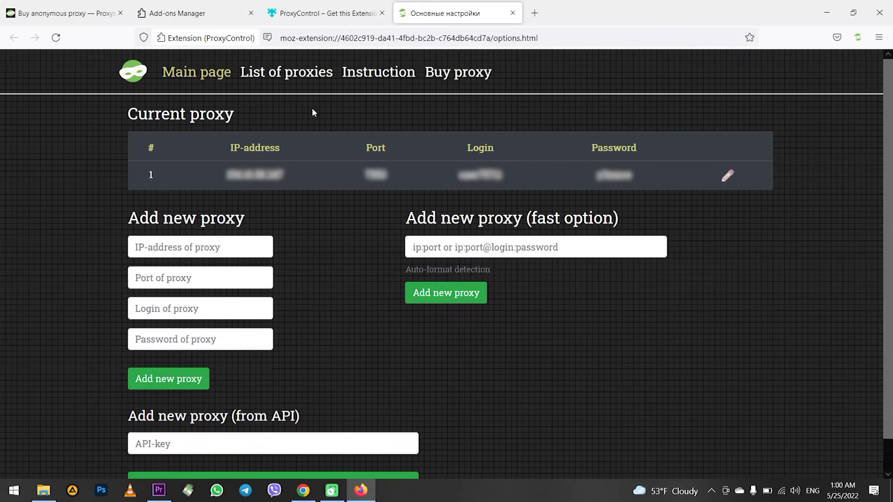
Step: Check that both saved proxies appear under List of proxies, then close the ProxyControl settings tab
{"action": "left_click", "coordinate": [307, 81]}
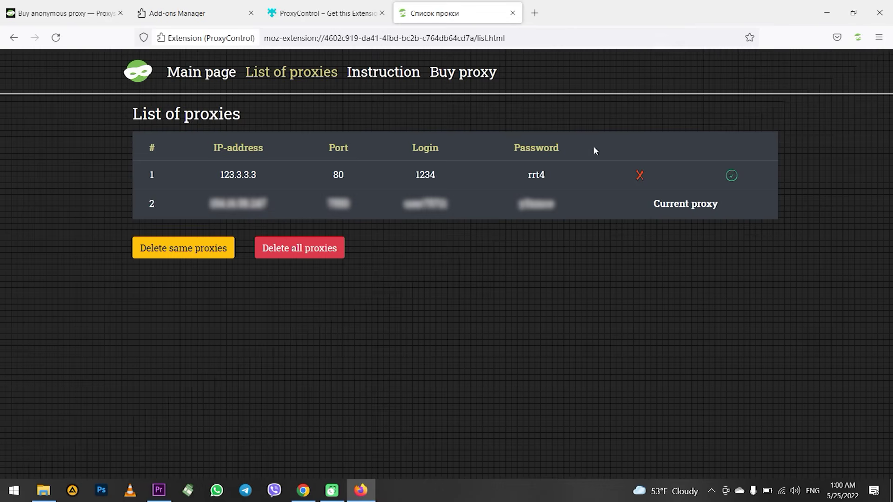
{"action": "left_click", "coordinate": [513, 14]}
Step: On the proxys.io tab, choose OFF PROXY in the ProxyControl toolbar popup so 'Select proxy' shows again
{"action": "left_click", "coordinate": [104, 20]}
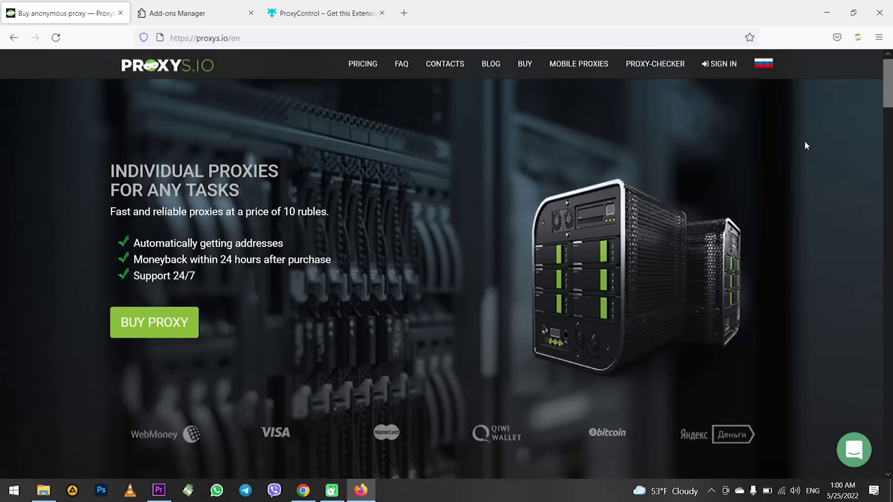
{"action": "left_click", "coordinate": [858, 38]}
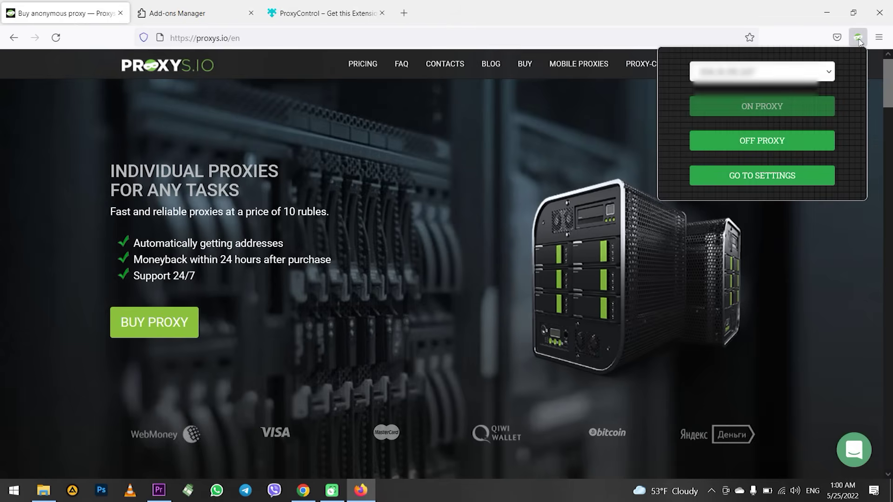
{"action": "left_click", "coordinate": [815, 73]}
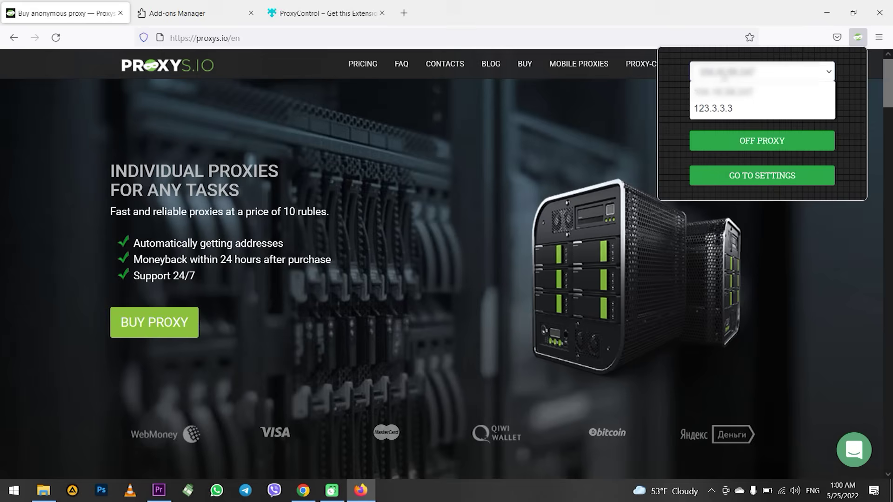
{"action": "left_click", "coordinate": [806, 84]}
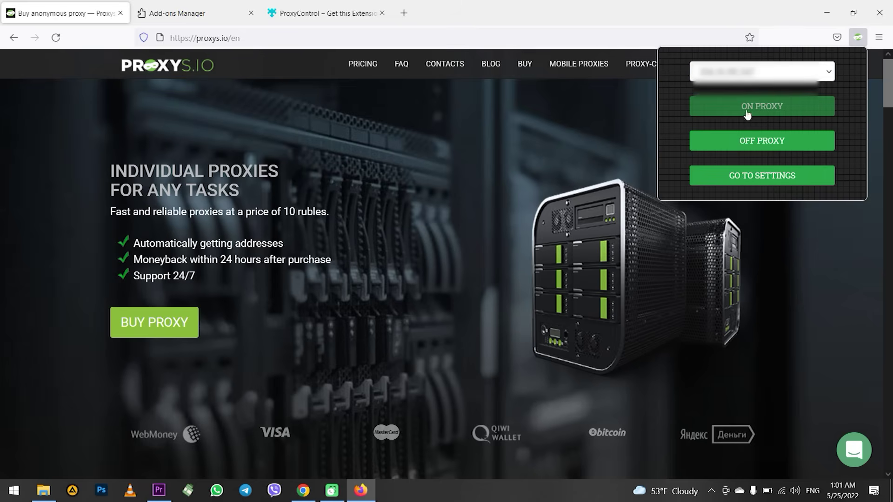
{"action": "left_click", "coordinate": [814, 77]}
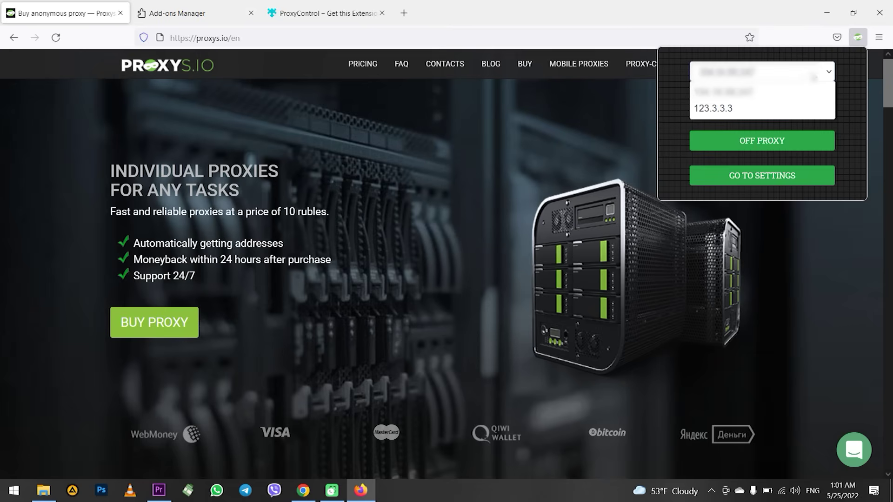
{"action": "left_click", "coordinate": [814, 77]}
{"action": "left_click", "coordinate": [814, 77]}
{"action": "left_click", "coordinate": [814, 78]}
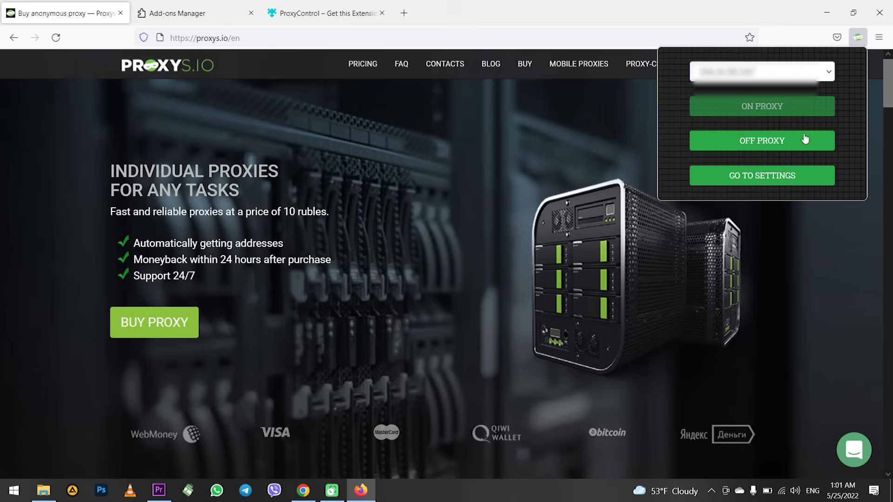
{"action": "left_click", "coordinate": [795, 143]}
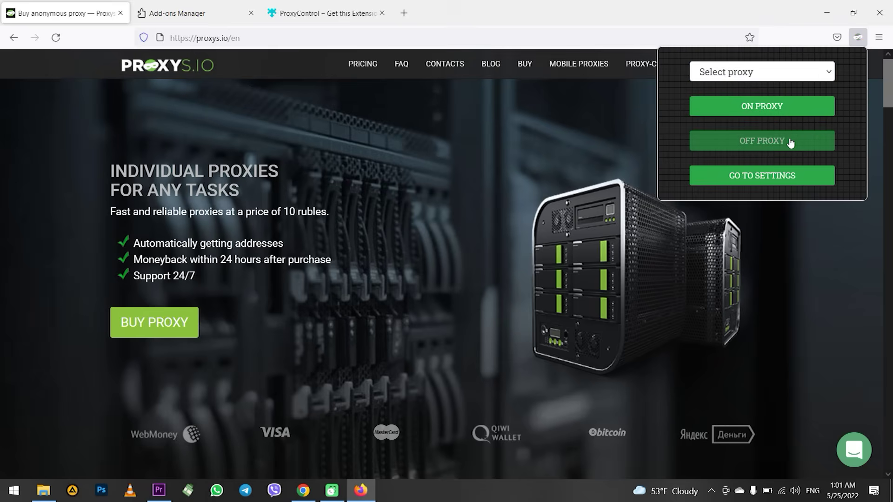
{"action": "left_click", "coordinate": [528, 134]}
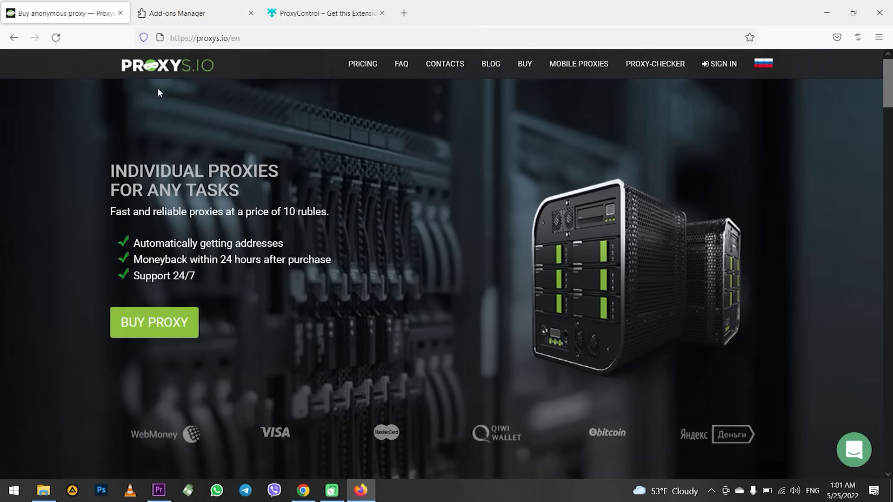
{"action": "scroll", "coordinate": [281, 143], "scroll_direction": "down", "scroll_amount": 8}
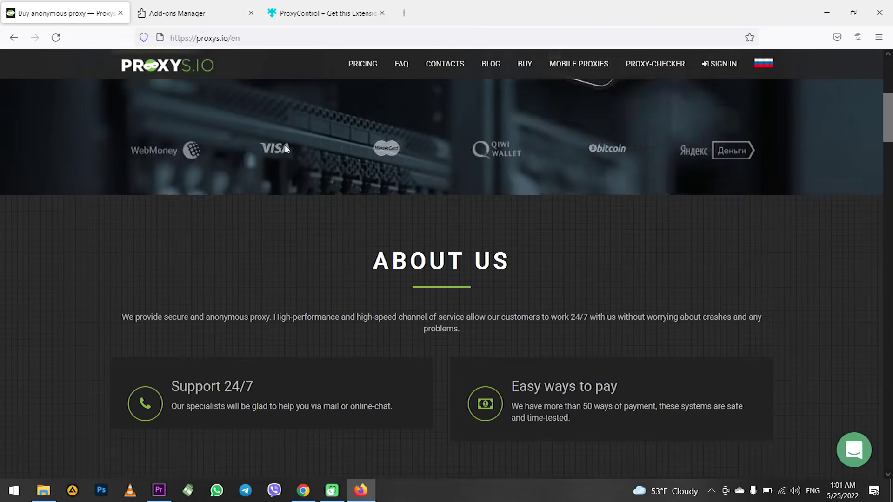
{"action": "scroll", "coordinate": [285, 148], "scroll_direction": "down", "scroll_amount": 10}
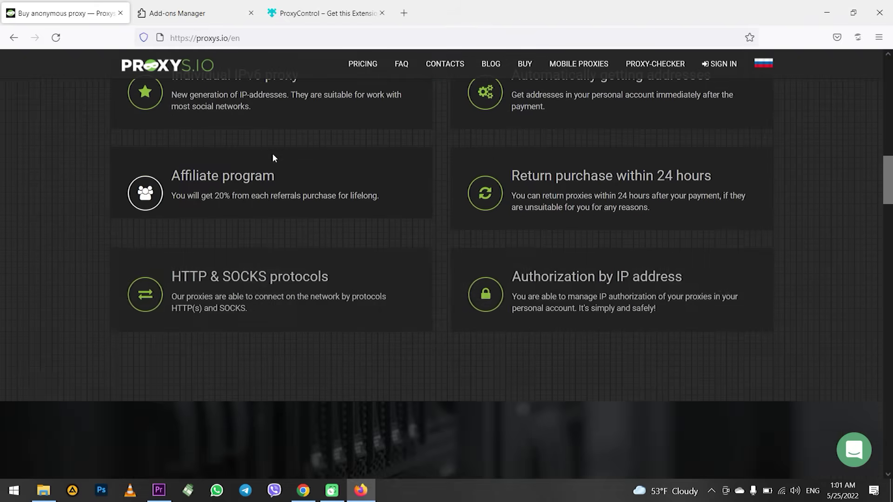
{"action": "scroll", "coordinate": [298, 159], "scroll_direction": "down", "scroll_amount": 8}
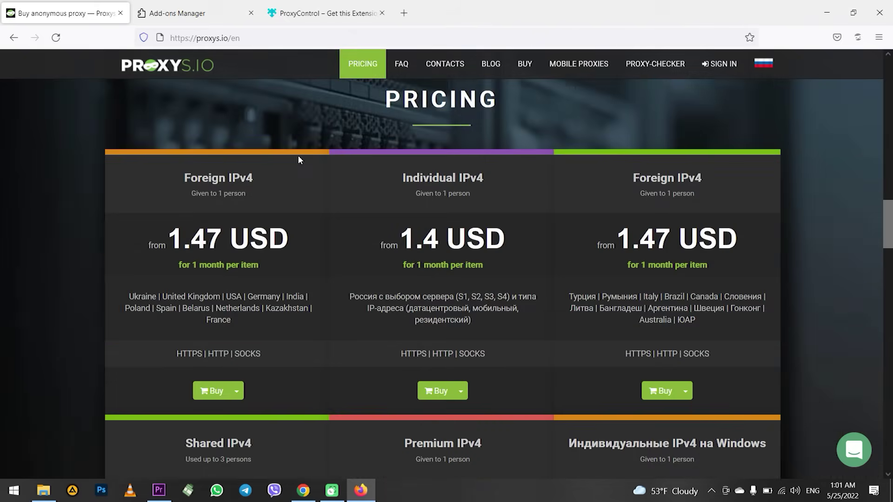
{"action": "scroll", "coordinate": [298, 161], "scroll_direction": "down", "scroll_amount": 10}
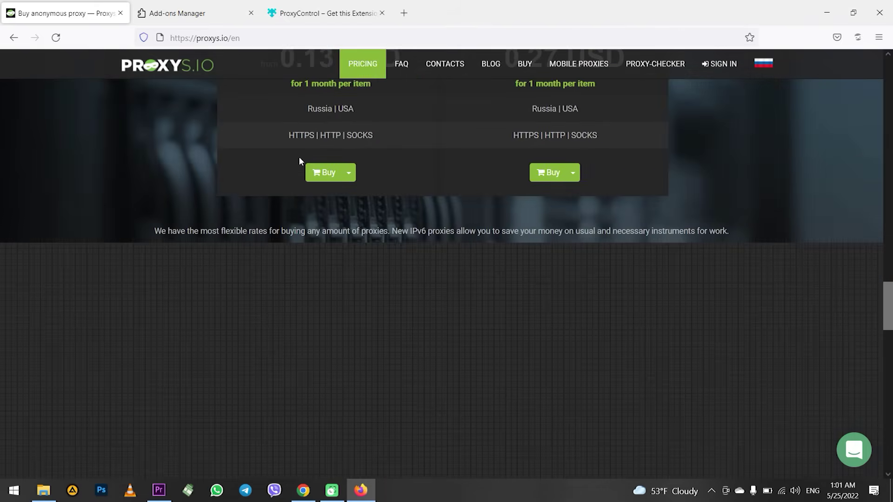
{"action": "scroll", "coordinate": [299, 161], "scroll_direction": "down", "scroll_amount": 12}
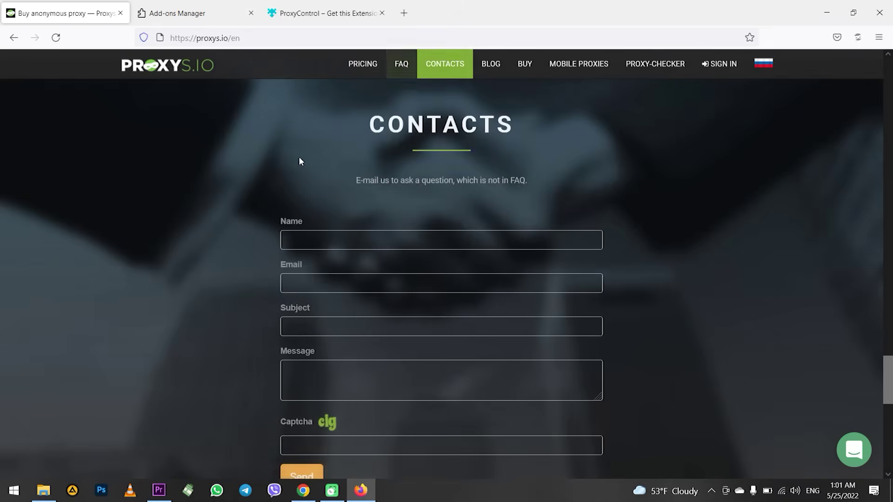
{"action": "scroll", "coordinate": [299, 158], "scroll_direction": "down", "scroll_amount": 6}
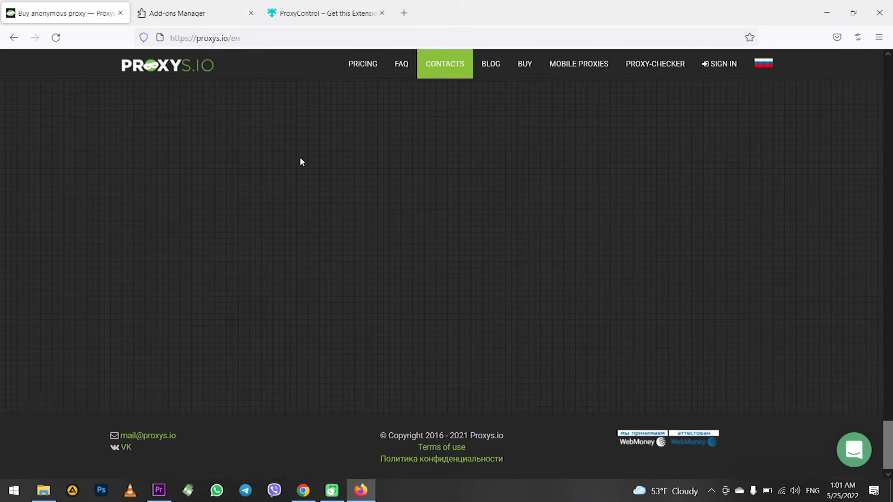
{"action": "scroll", "coordinate": [300, 158], "scroll_direction": "up", "scroll_amount": 6}
{"action": "scroll", "coordinate": [300, 157], "scroll_direction": "up", "scroll_amount": 20}
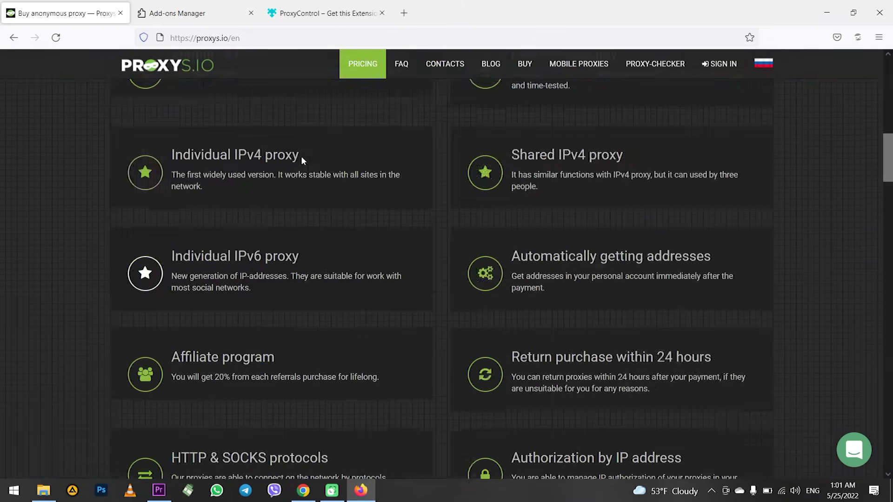